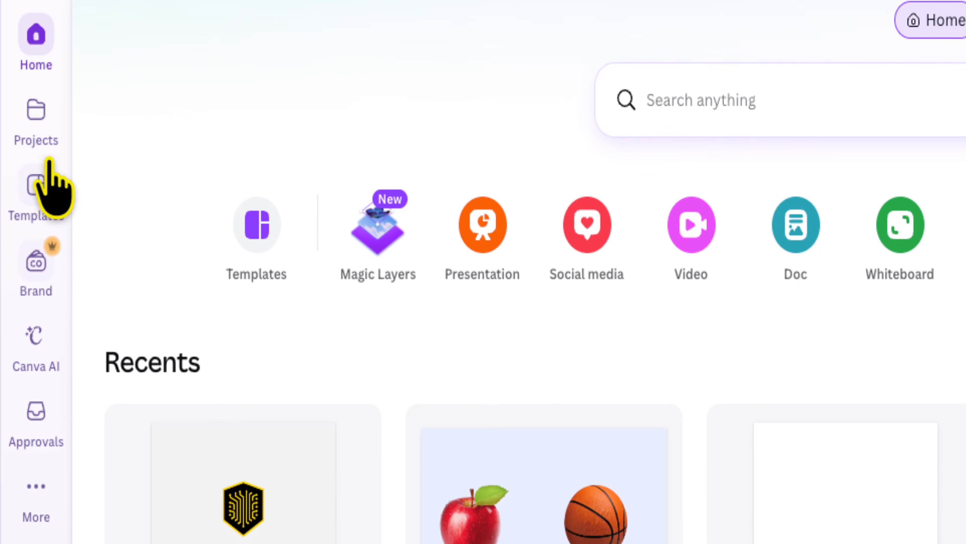
# Open the "Layering" design from the recent designs in All projects
pyautogui.click(38, 116)
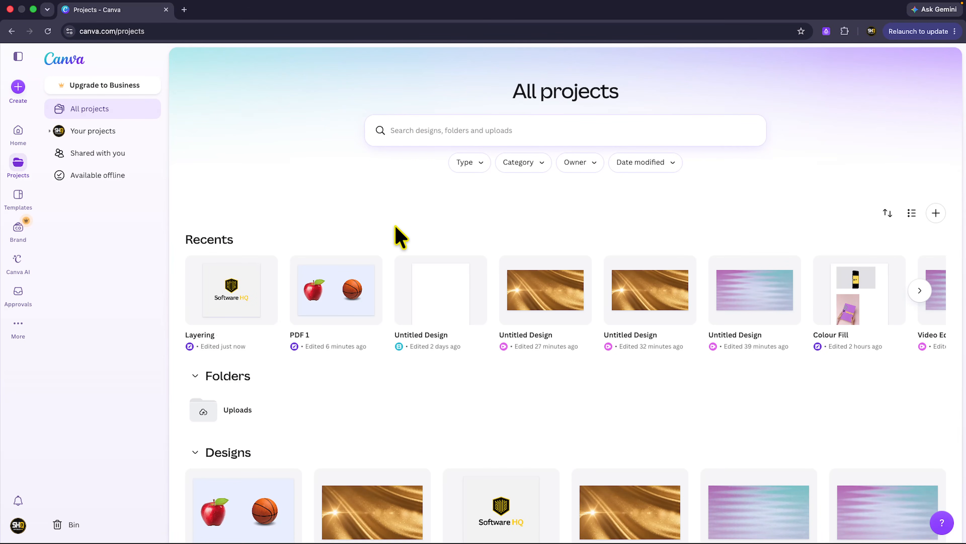
pyautogui.click(19, 57)
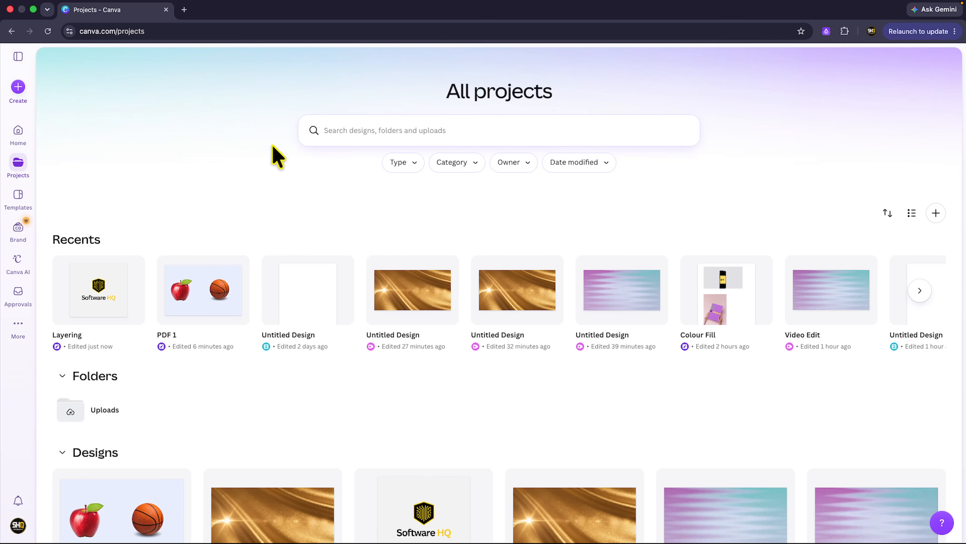
pyautogui.scroll(-2, 370, 300)
pyautogui.scroll(-2, 360, 320)
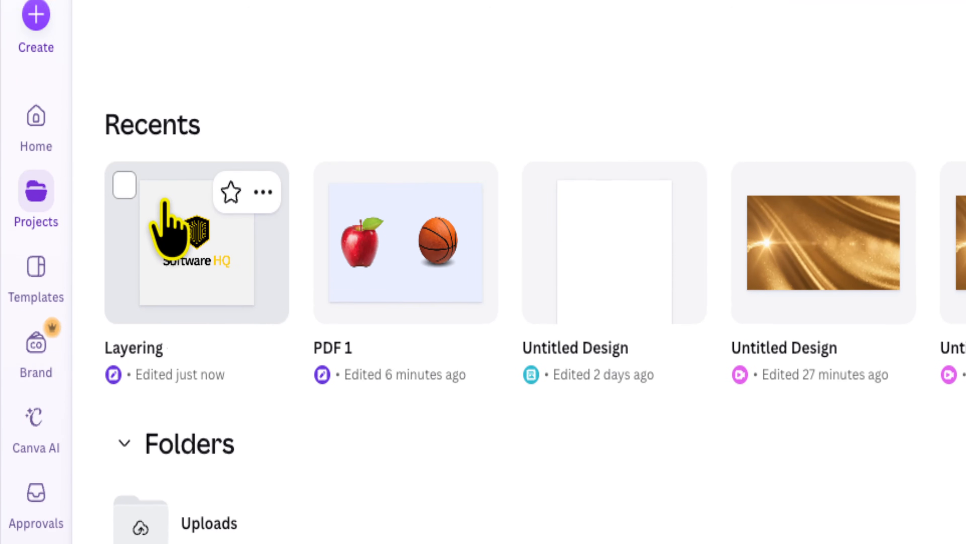
pyautogui.click(241, 297)
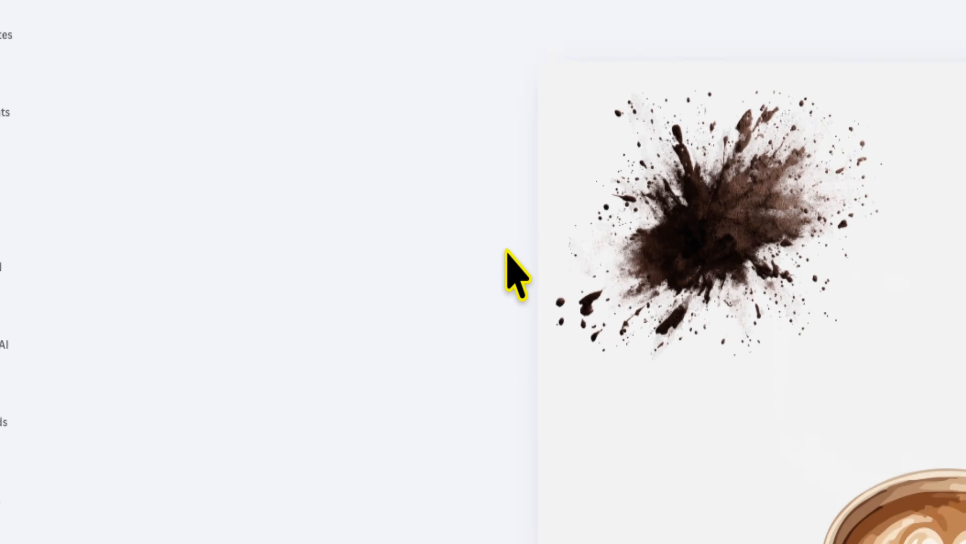
# Slightly enlarge the brown powder splash in the upper-left part of the design
pyautogui.click(373, 242)
pyautogui.click(466, 280)
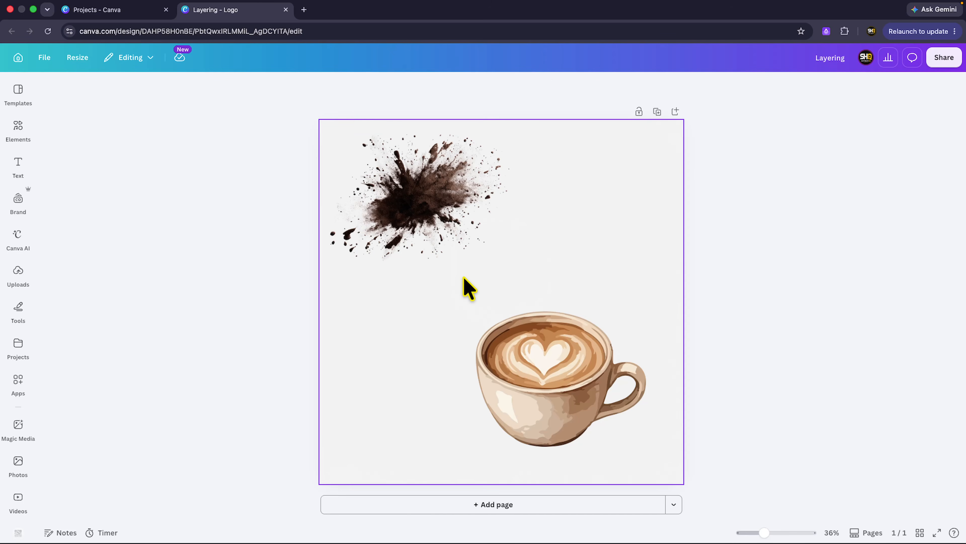
pyautogui.scroll(5, 468, 288)
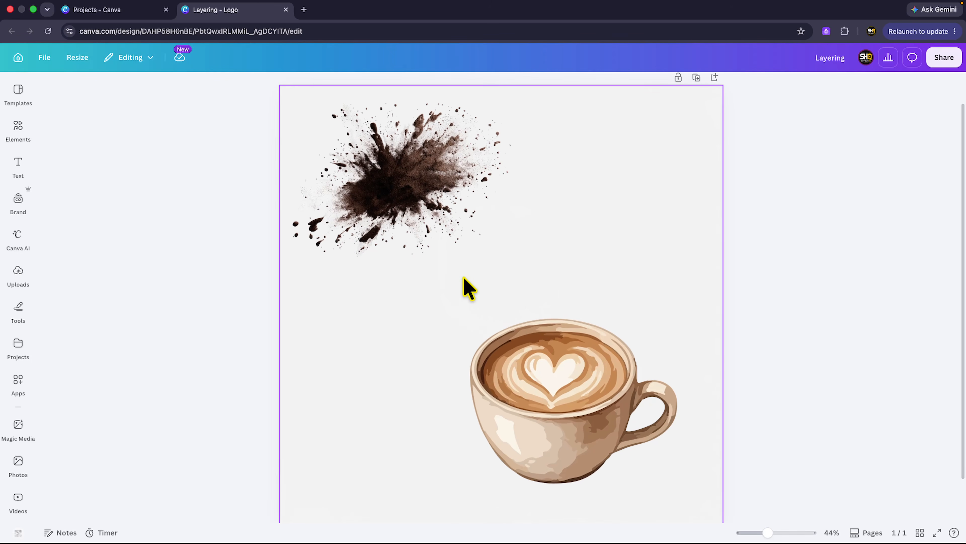
pyautogui.click(393, 195)
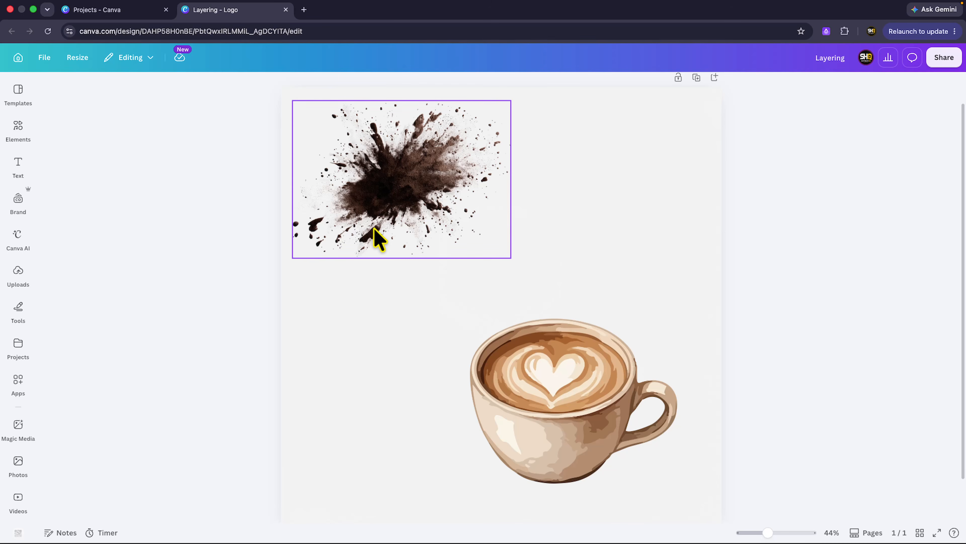
pyautogui.scroll(-1, 422, 291)
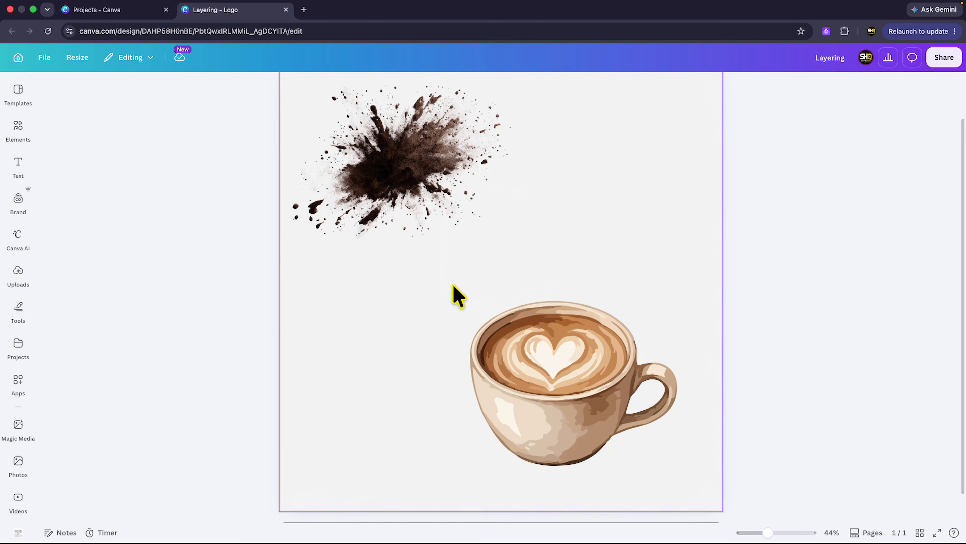
pyautogui.scroll(1, 454, 286)
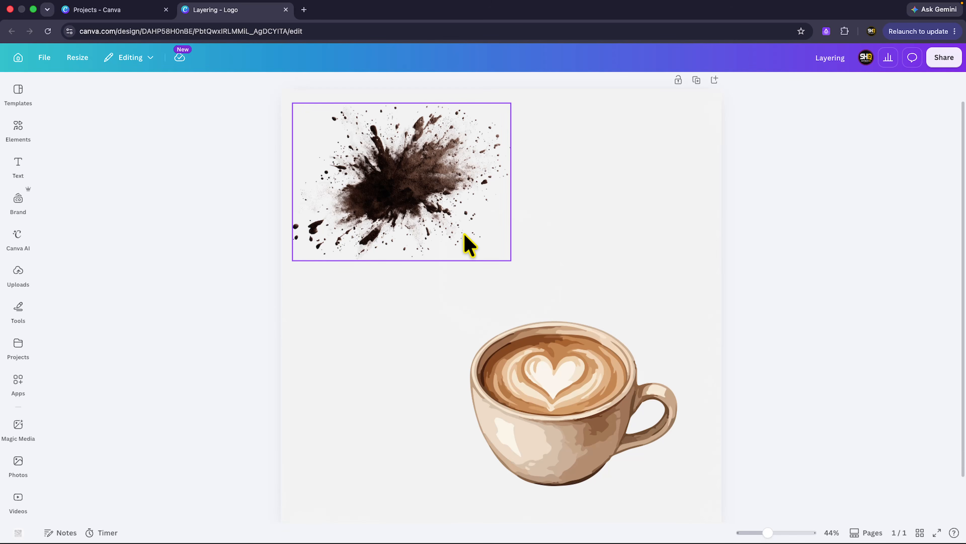
pyautogui.click(467, 243)
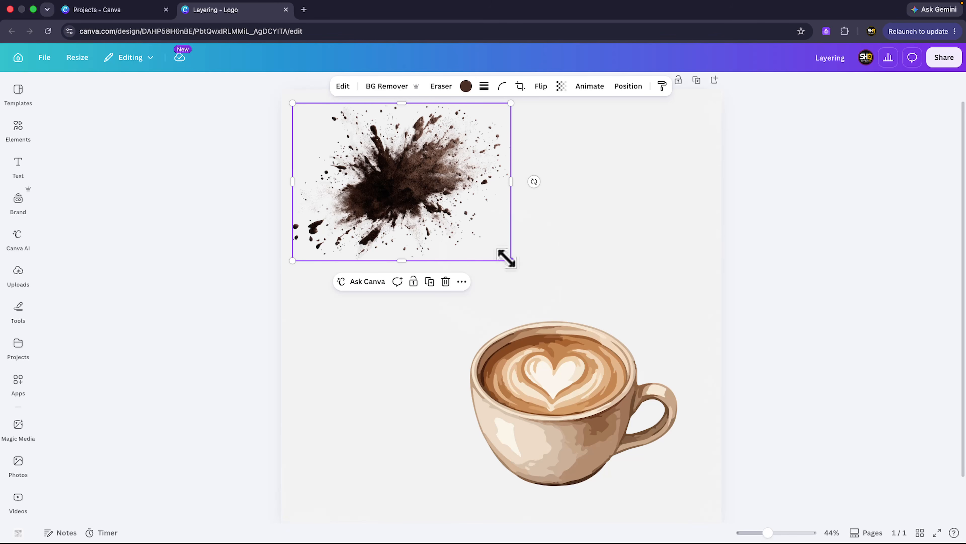
pyautogui.moveTo(507, 259); pyautogui.dragTo(494, 281)
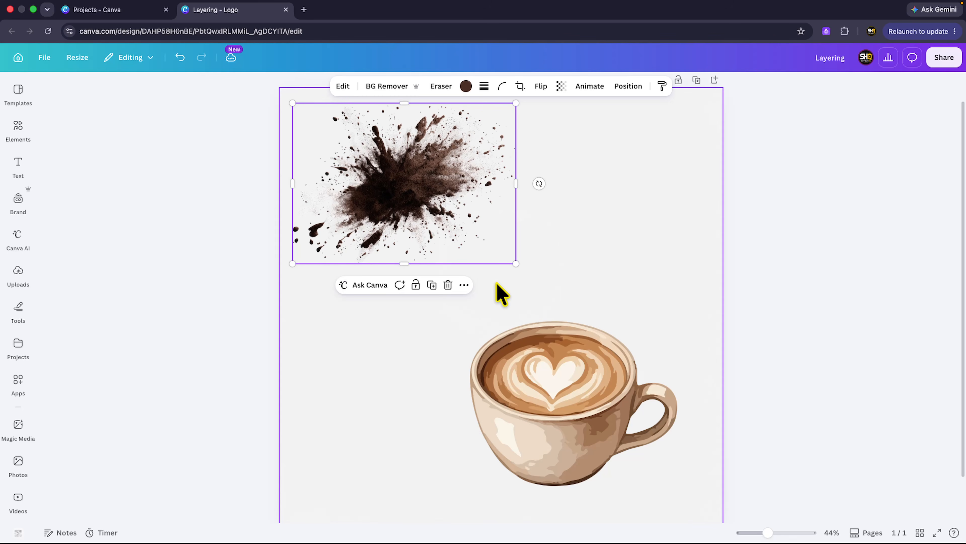
# Move the coffee cup up to the page's right edge and enlarge the splash to almost the full page width
pyautogui.click(563, 390)
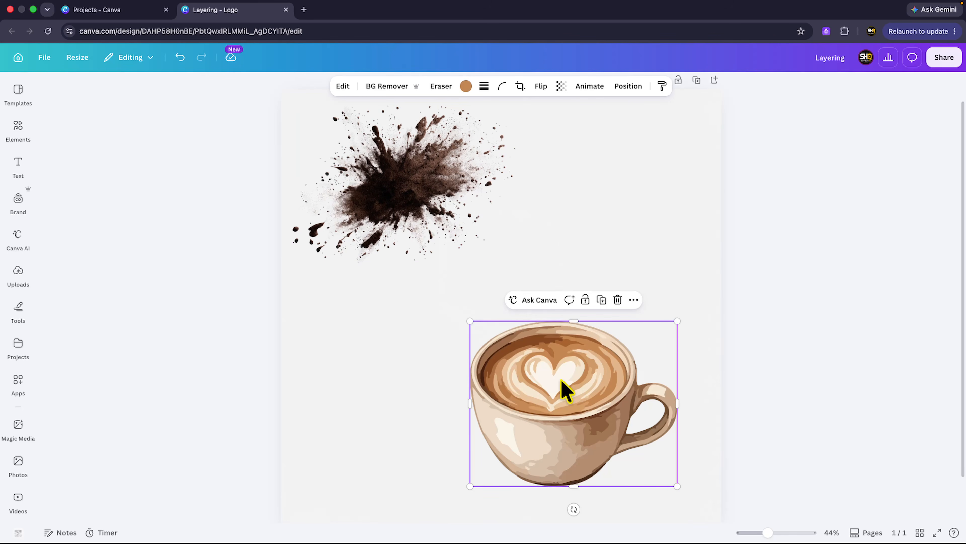
pyautogui.moveTo(558, 388); pyautogui.dragTo(607, 269)
pyautogui.click(436, 199)
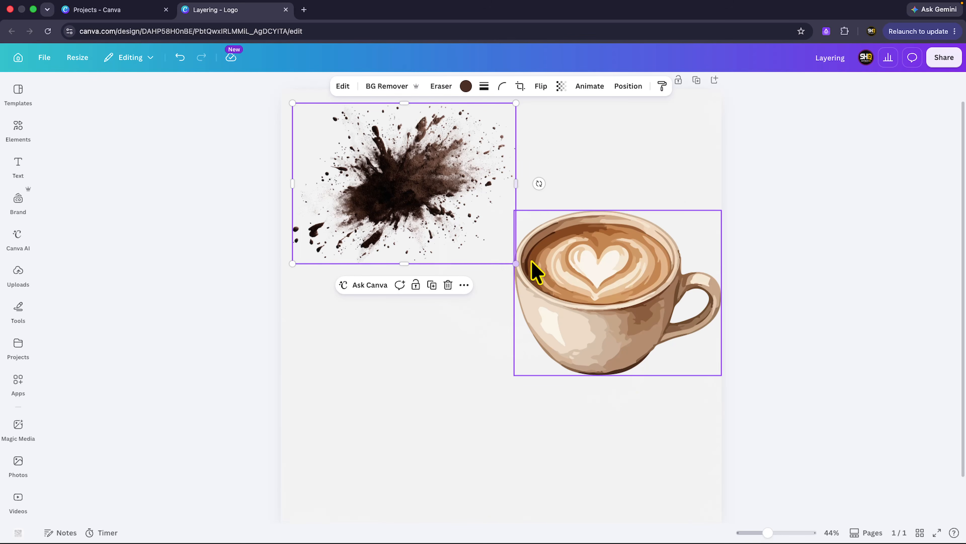
pyautogui.moveTo(537, 271); pyautogui.dragTo(571, 270)
pyautogui.click(494, 245)
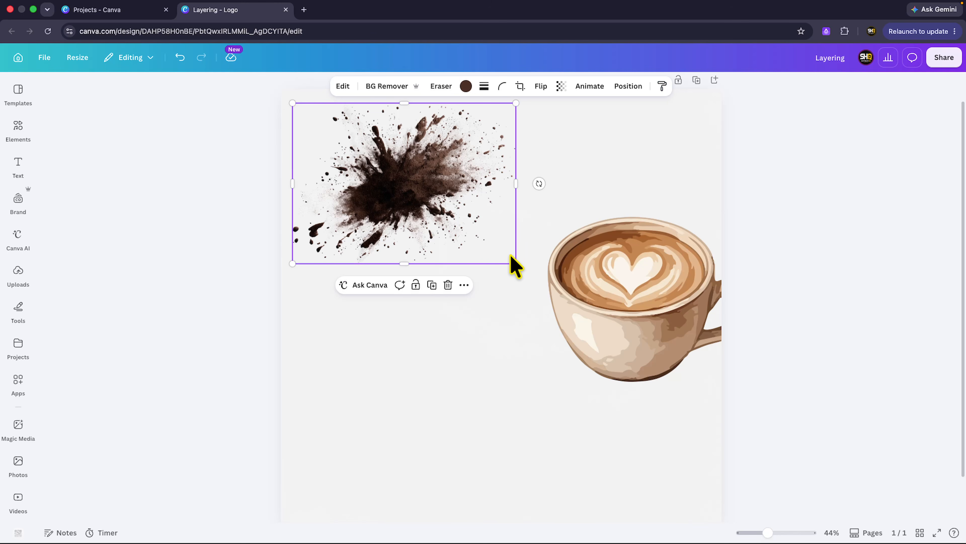
pyautogui.moveTo(514, 261); pyautogui.dragTo(692, 460)
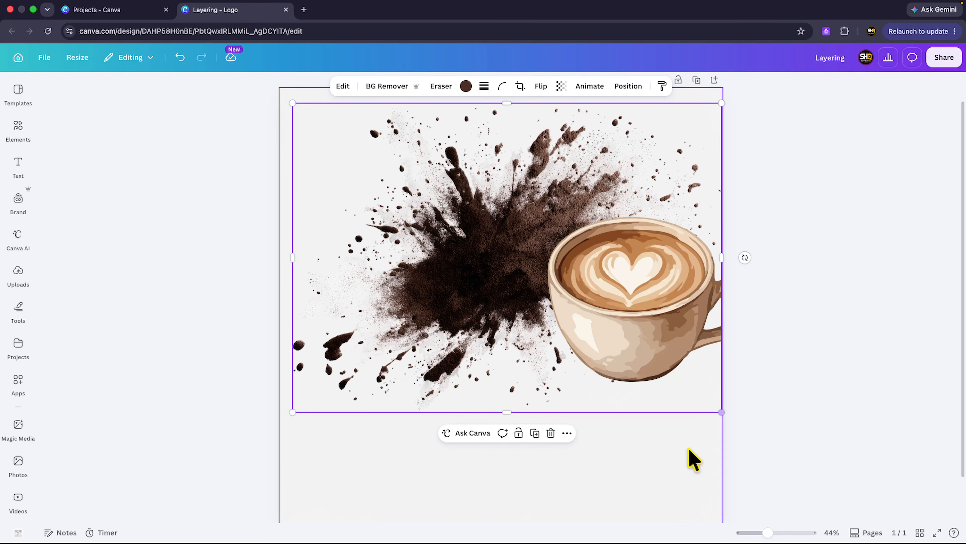
# Centre the splash on the page and place the coffee cup over its middle
pyautogui.moveTo(512, 304); pyautogui.dragTo(485, 348)
pyautogui.moveTo(569, 328); pyautogui.dragTo(493, 307)
pyautogui.click(597, 324)
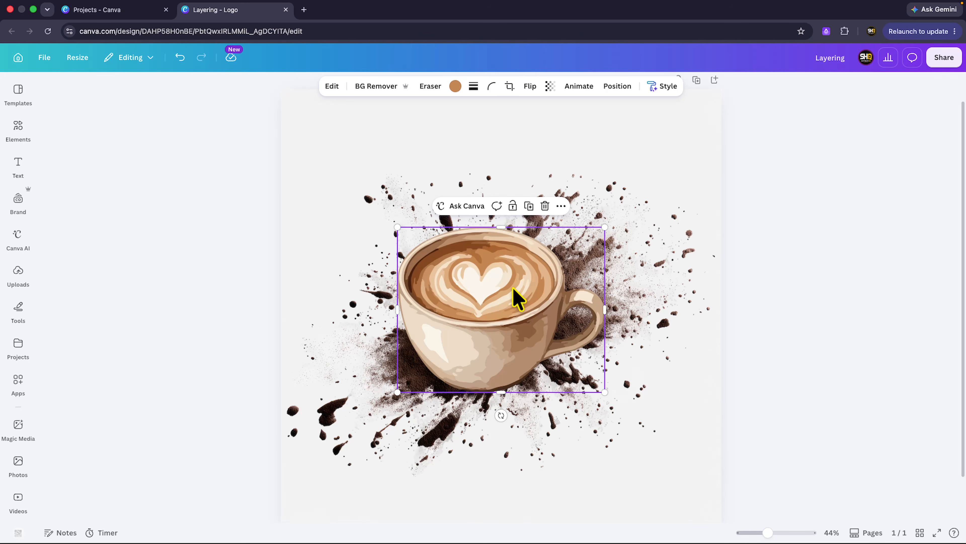
# Show the design's layers with the coffee cup selected
pyautogui.rightClick(523, 274)
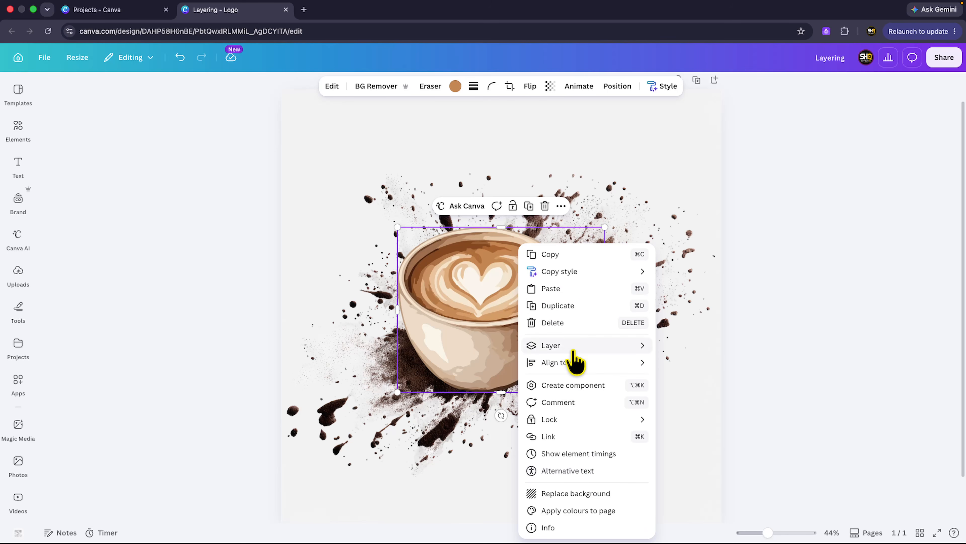
pyautogui.moveTo(563, 345)
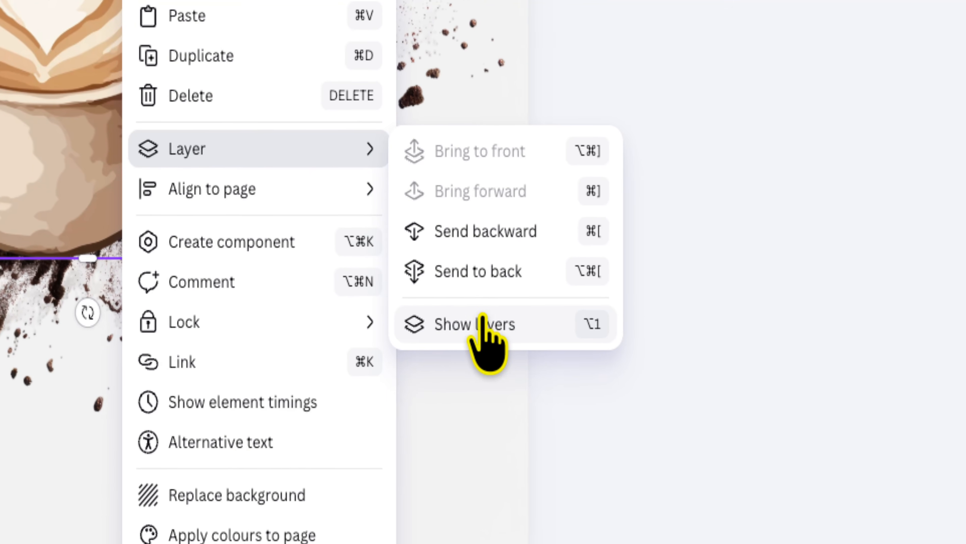
pyautogui.click(529, 352)
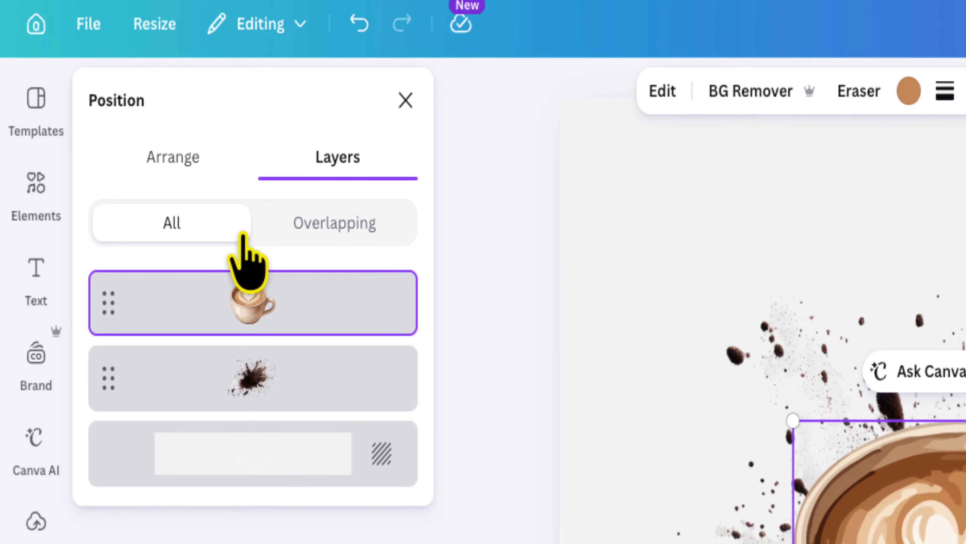
# Reorder the layers to put the splash above the coffee cup, and return the cup to the top layer
pyautogui.moveTo(316, 318)
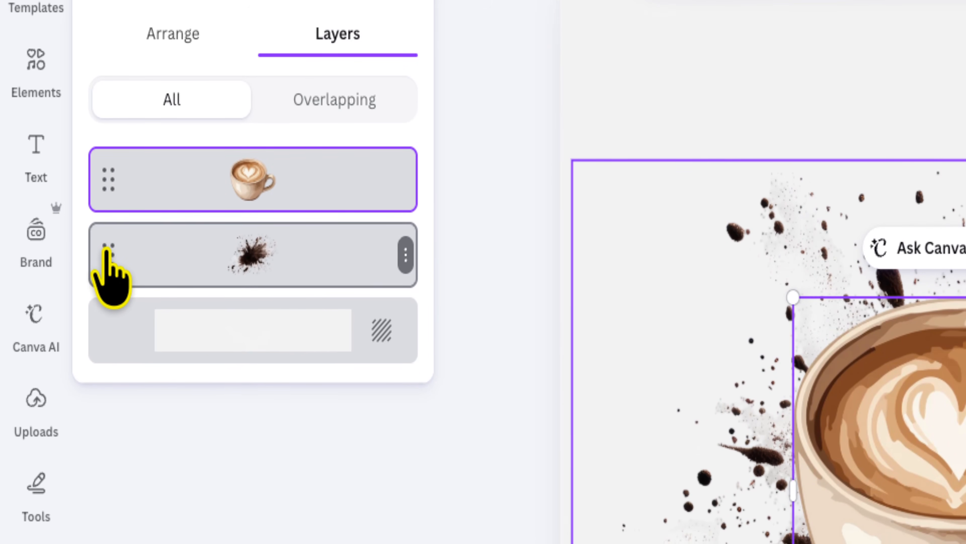
pyautogui.moveTo(109, 250); pyautogui.dragTo(106, 161)
pyautogui.moveTo(106, 229); pyautogui.dragTo(100, 222)
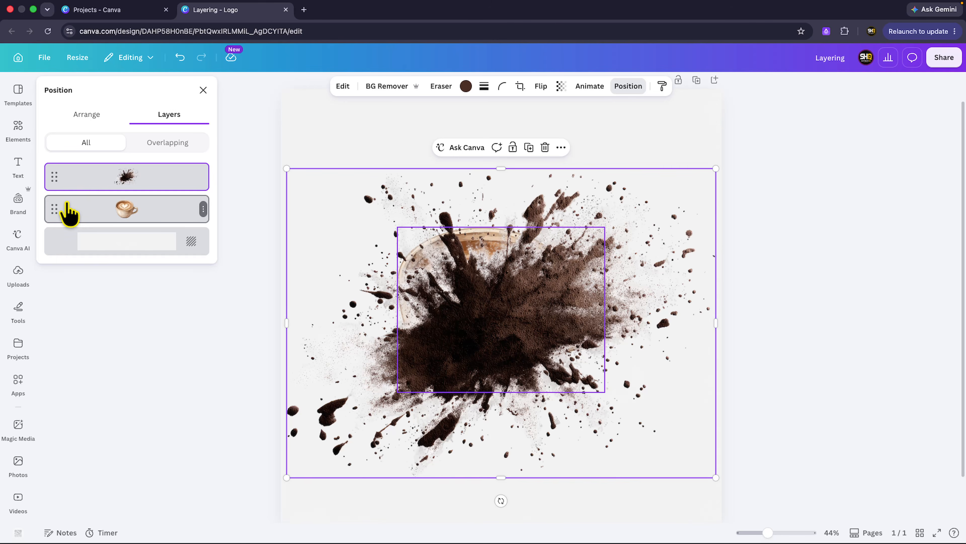
pyautogui.moveTo(69, 213); pyautogui.dragTo(73, 175)
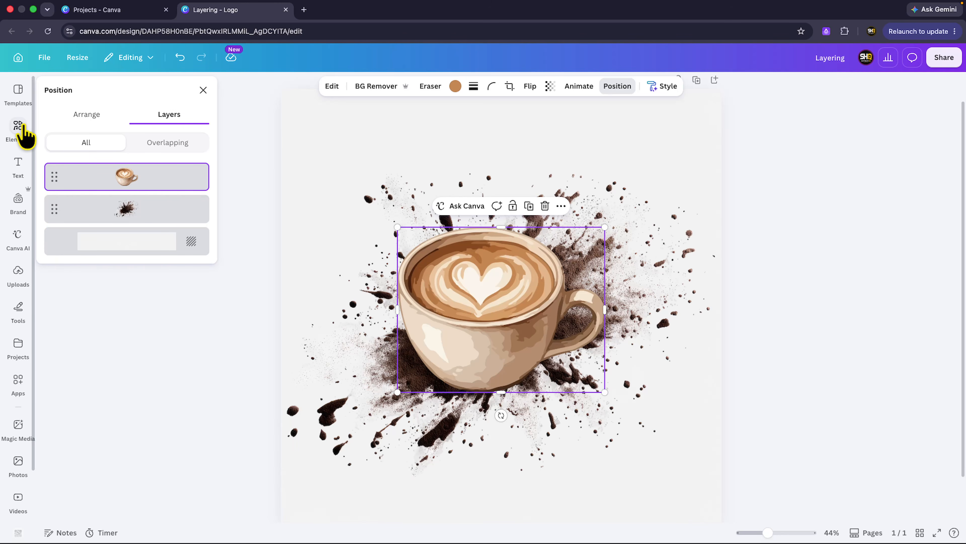
# Open the elements library with its recently used graphics
pyautogui.click(18, 127)
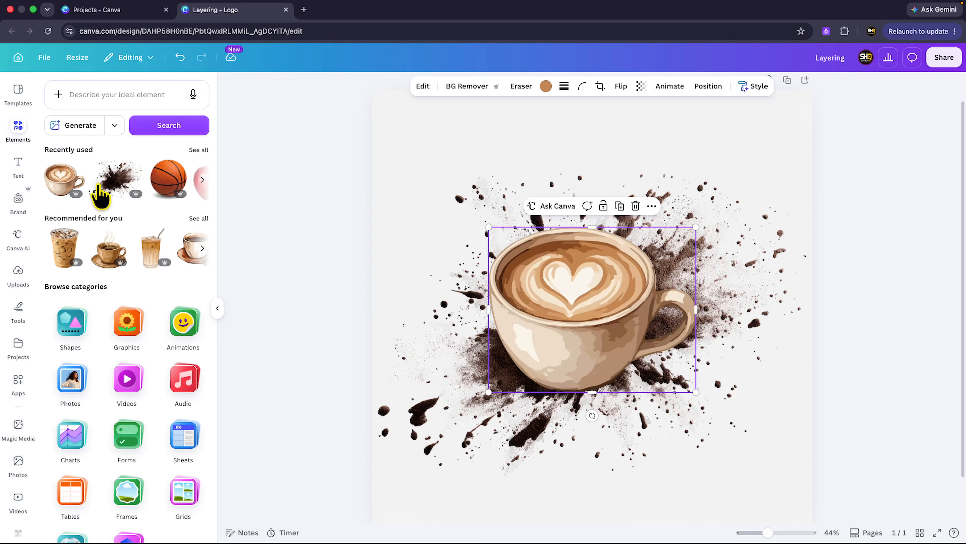
pyautogui.moveTo(161, 186); pyautogui.dragTo(413, 160)
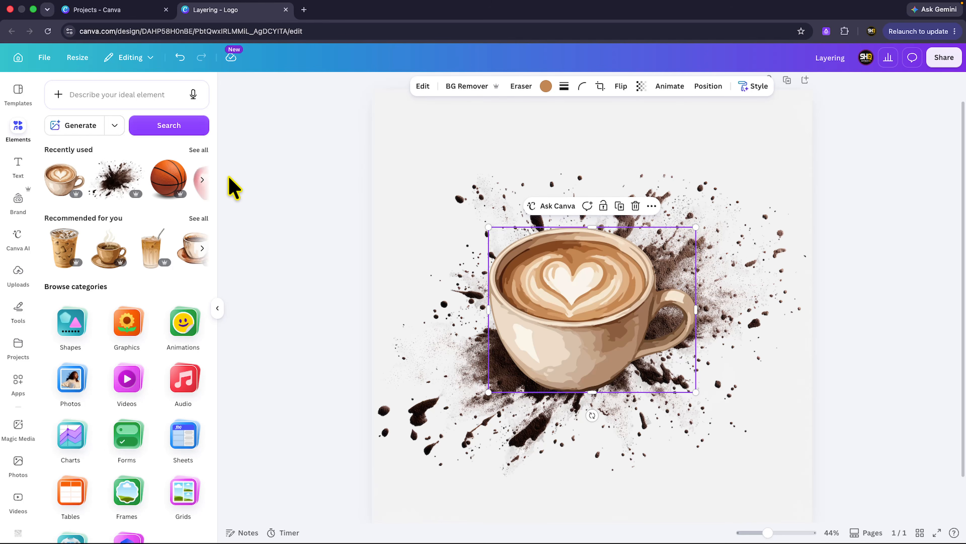
pyautogui.moveTo(180, 183); pyautogui.dragTo(224, 175)
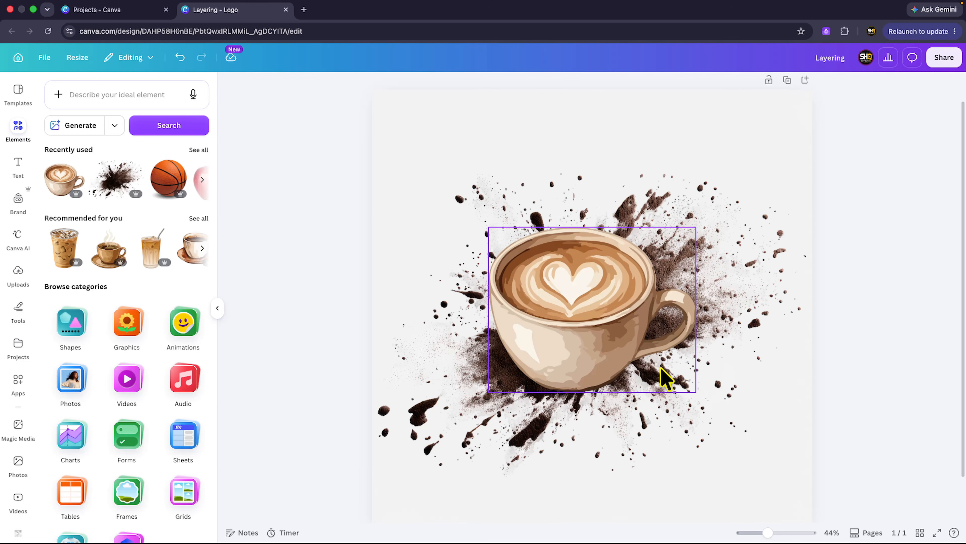
# Shrink the coffee cup and the splash to roughly half size and gather them in the page's lower-right corner
pyautogui.click(683, 384)
pyautogui.moveTo(695, 392)
pyautogui.mouseDown()
pyautogui.moveTo(589, 317)
pyautogui.moveTo(690, 397)
pyautogui.mouseUp()
pyautogui.click(590, 277)
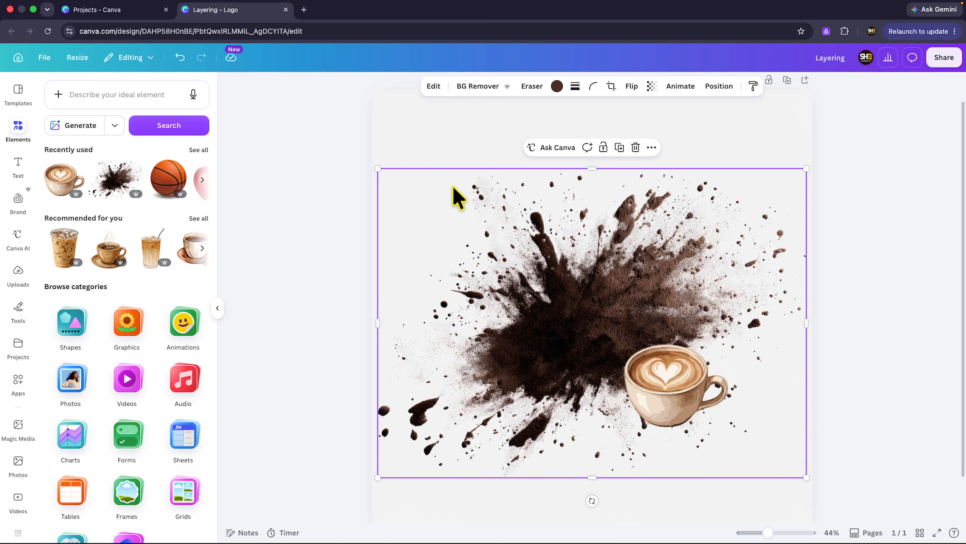
pyautogui.moveTo(378, 169); pyautogui.dragTo(560, 299)
pyautogui.click(654, 377)
pyautogui.moveTo(654, 377); pyautogui.dragTo(709, 449)
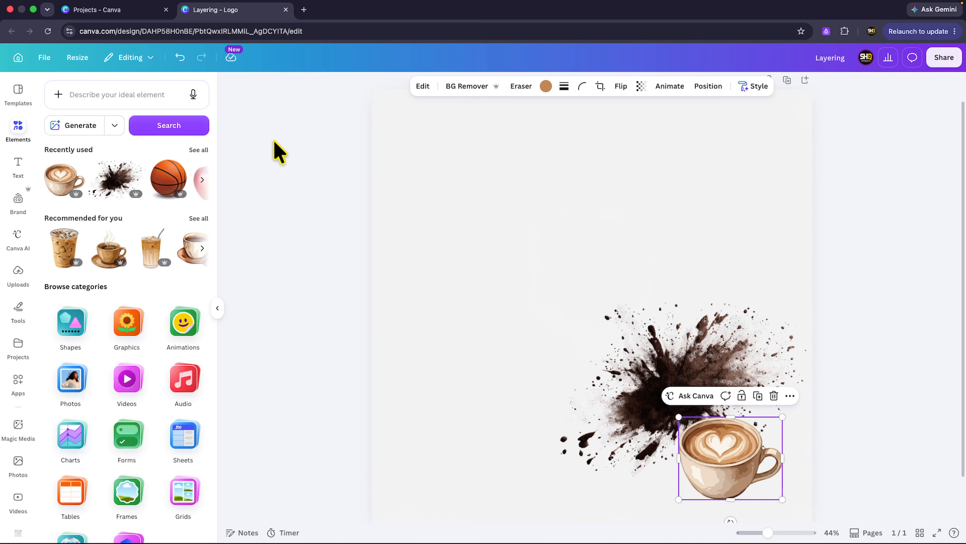
# Add the recently used basketball graphic, placing it small in the page's upper-left corner
pyautogui.moveTo(171, 177); pyautogui.dragTo(453, 177)
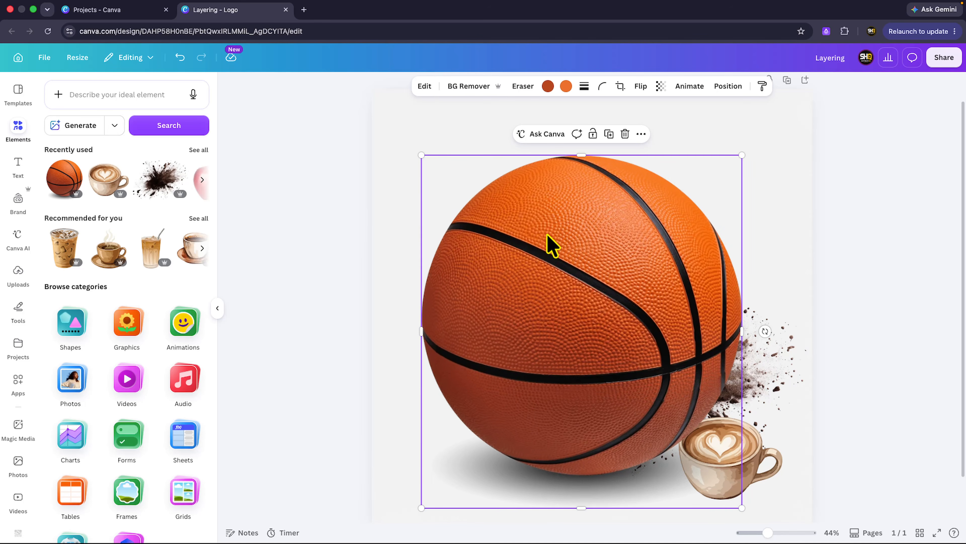
pyautogui.moveTo(550, 244); pyautogui.dragTo(500, 183)
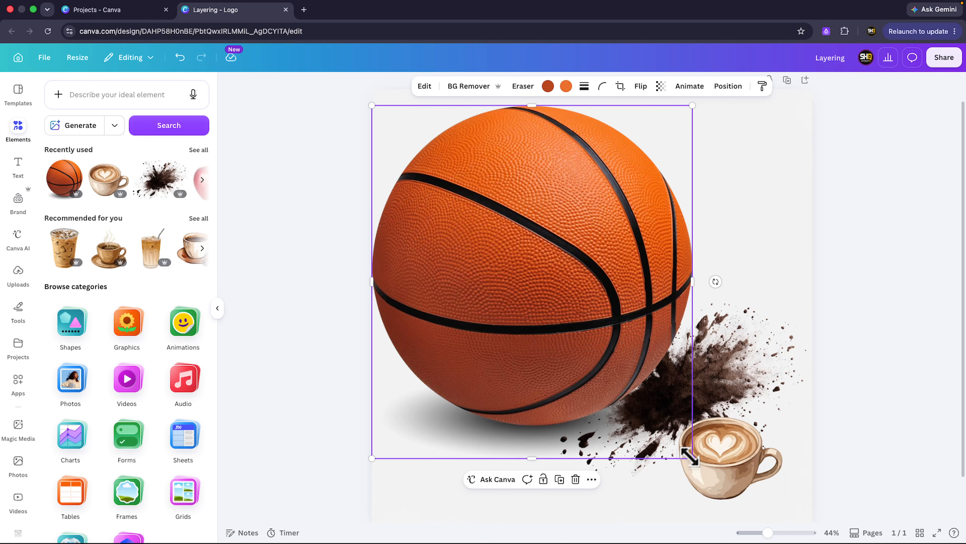
pyautogui.moveTo(690, 457); pyautogui.dragTo(504, 254)
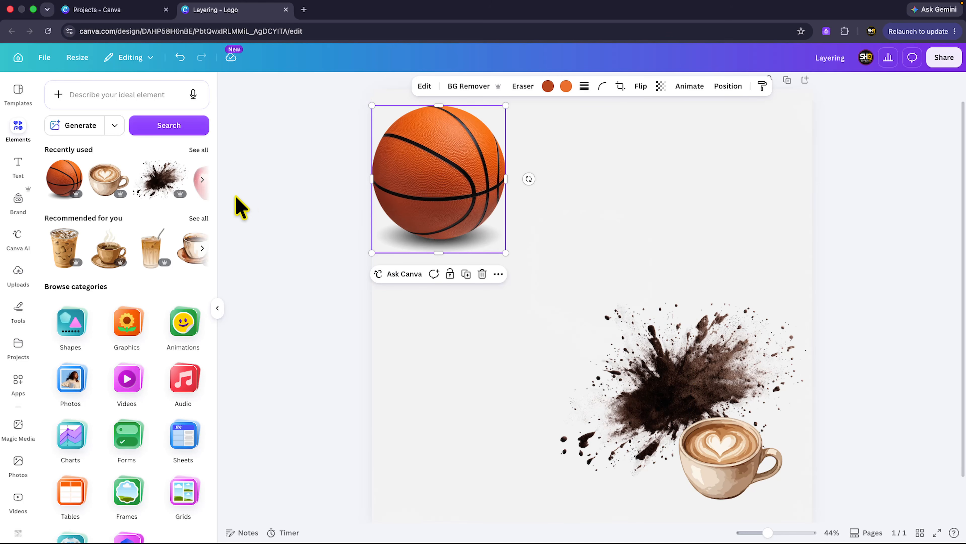
# Add the recently used red apple graphic to the page and shrink it to about two thirds of its size
pyautogui.click(202, 179)
pyautogui.moveTo(147, 185); pyautogui.dragTo(478, 281)
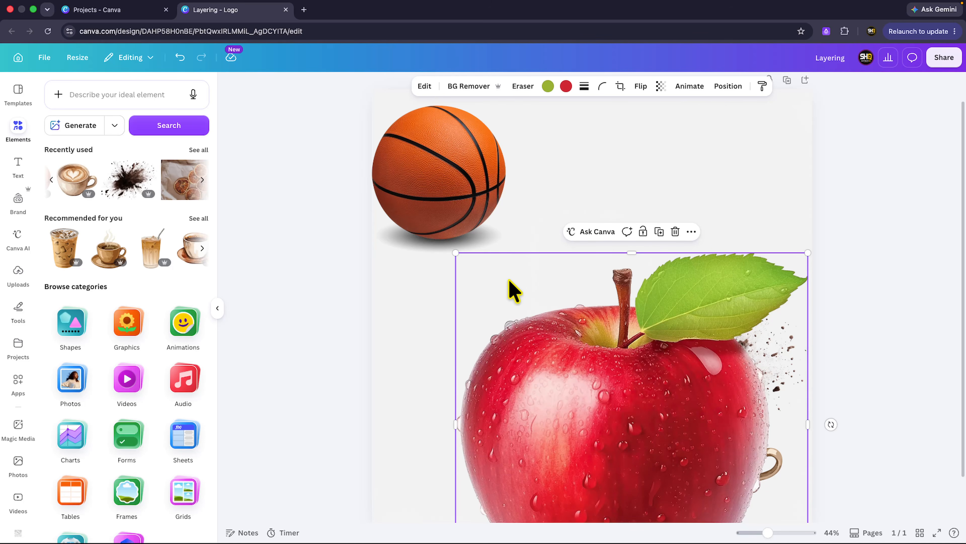
pyautogui.click(454, 249)
pyautogui.click(470, 270)
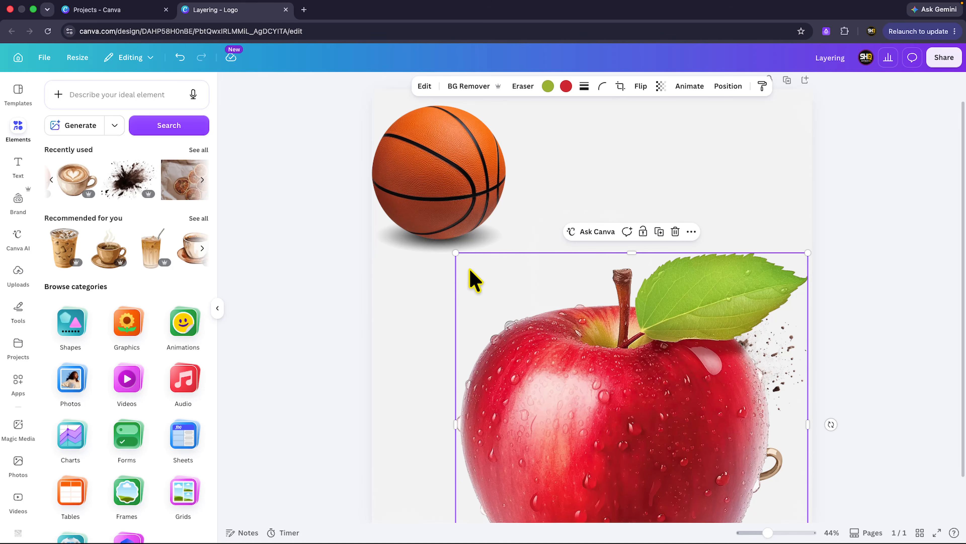
pyautogui.moveTo(455, 251); pyautogui.dragTo(566, 359)
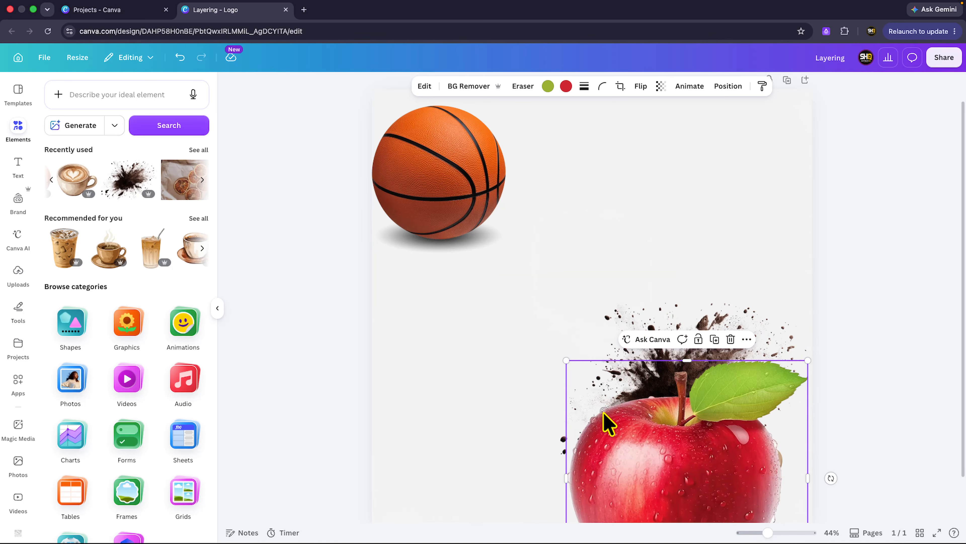
# Move the apple over the basketball's right edge and shift the splash and coffee cup left so neighbouring graphics overlap
pyautogui.moveTo(608, 423); pyautogui.dragTo(582, 168)
pyautogui.moveTo(615, 216); pyautogui.dragTo(586, 197)
pyautogui.moveTo(562, 259); pyautogui.dragTo(538, 251)
pyautogui.moveTo(642, 388); pyautogui.dragTo(595, 381)
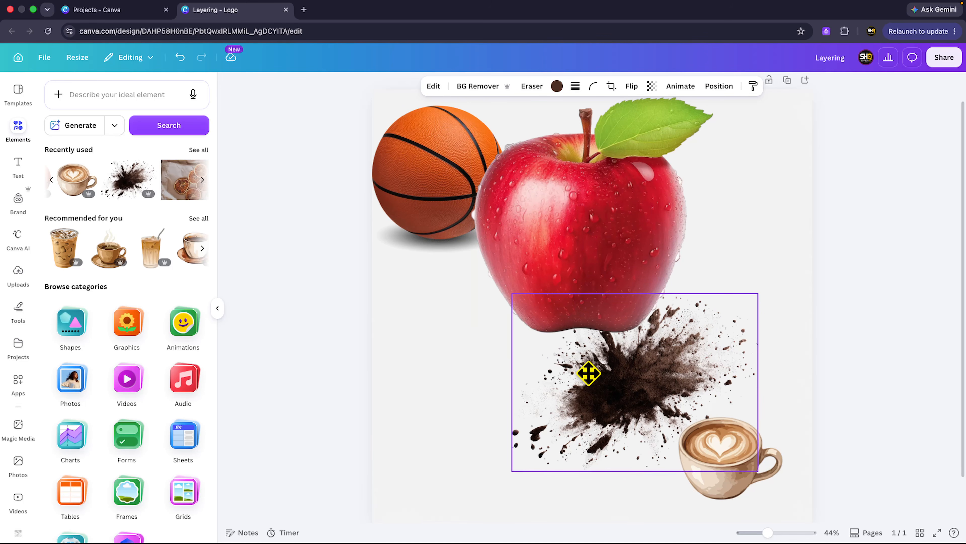
pyautogui.moveTo(701, 470); pyautogui.dragTo(669, 472)
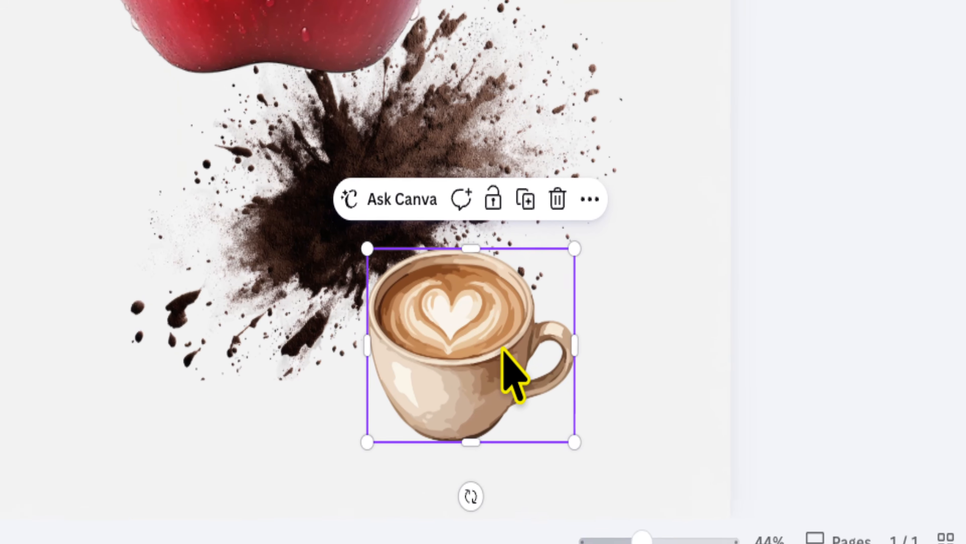
# Show the design's layers list and move the basketball layer directly beneath the coffee cup layer
pyautogui.rightClick(689, 452)
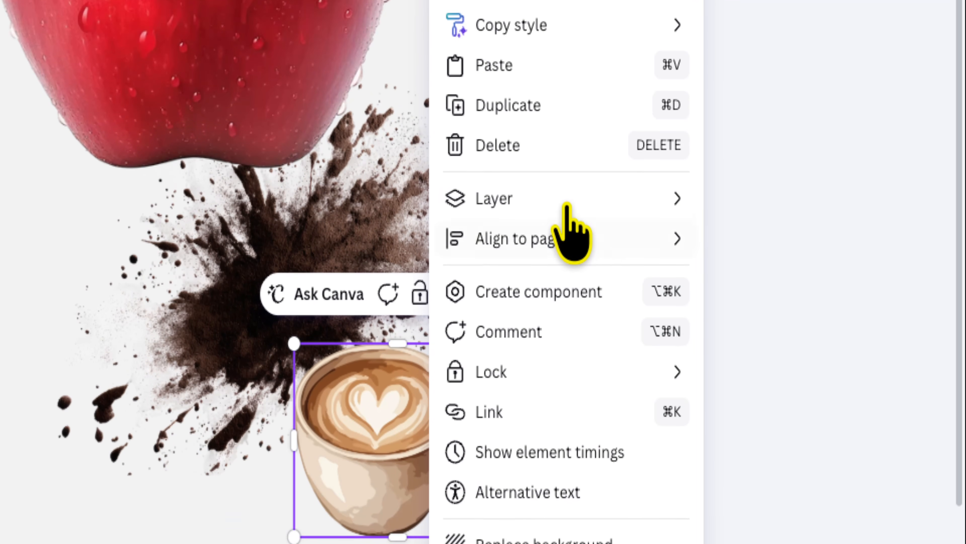
pyautogui.moveTo(524, 91)
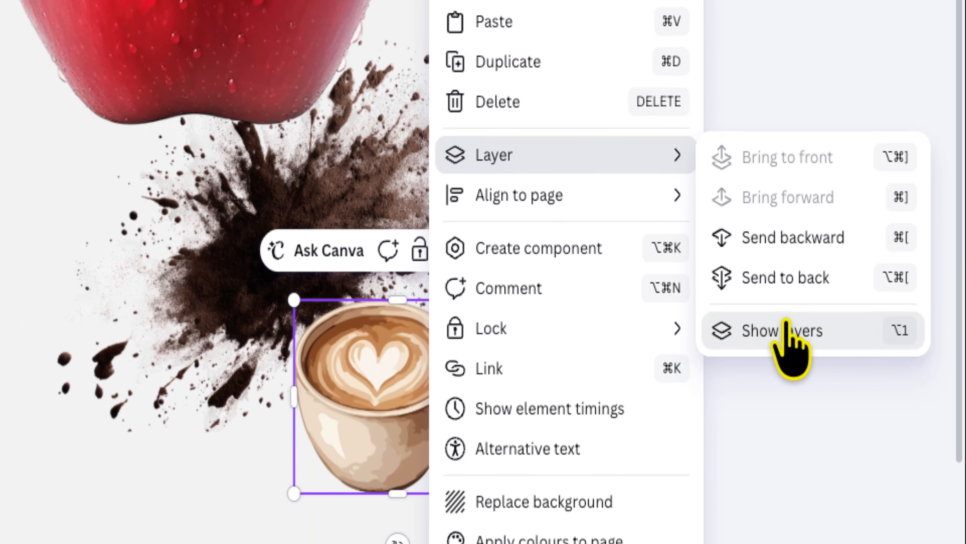
pyautogui.click(787, 404)
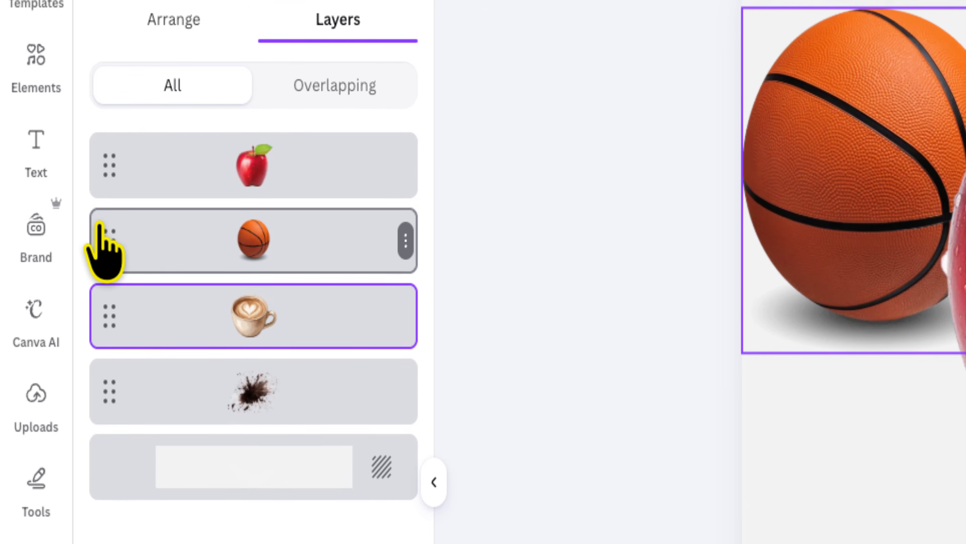
pyautogui.moveTo(101, 227); pyautogui.dragTo(102, 331)
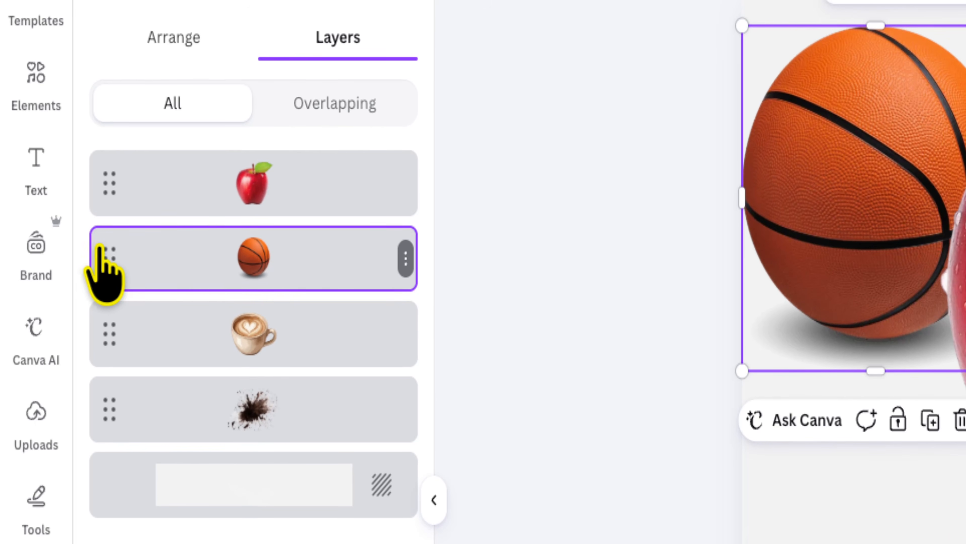
pyautogui.moveTo(101, 270); pyautogui.dragTo(130, 252)
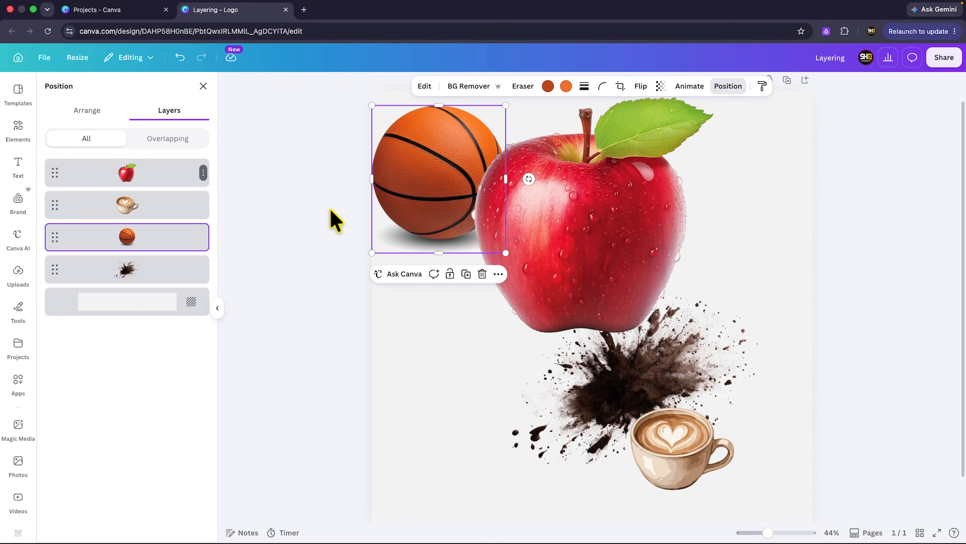
# Move the apple down and to the right over the splash, and reorder the coffee cup layer above the apple
pyautogui.click(554, 231)
pyautogui.moveTo(554, 231); pyautogui.dragTo(584, 292)
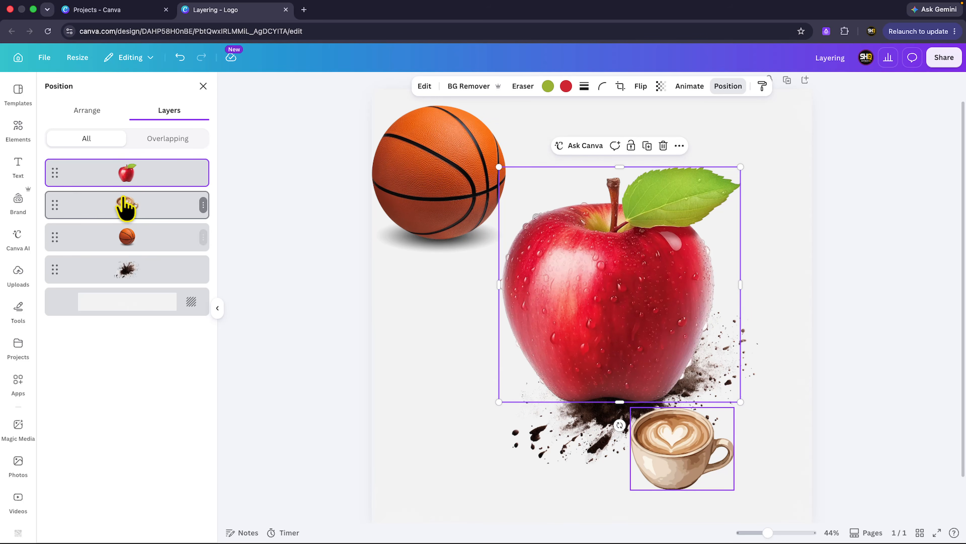
pyautogui.moveTo(53, 209); pyautogui.dragTo(56, 167)
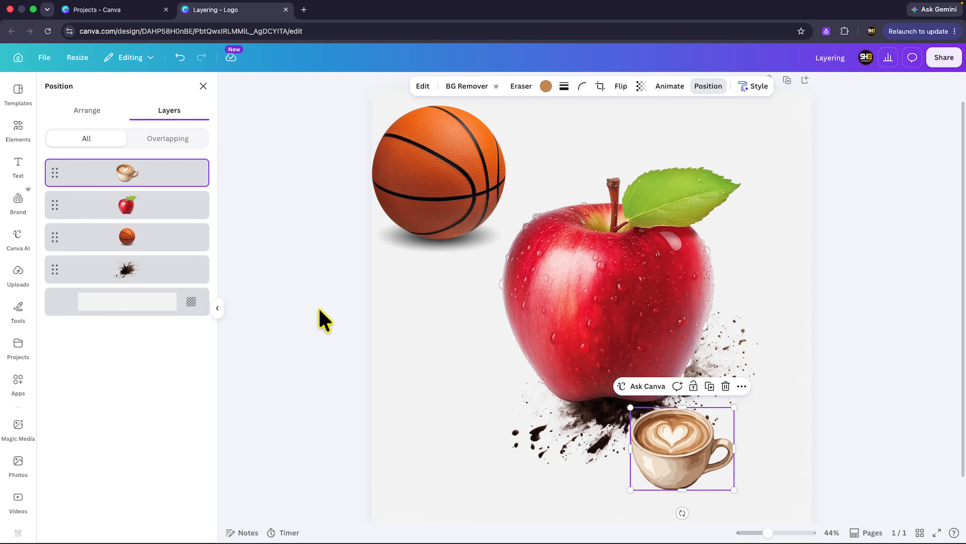
# Move the coffee cup onto the front of the apple and enlarge it to roughly twice its size
pyautogui.moveTo(660, 469); pyautogui.dragTo(544, 303)
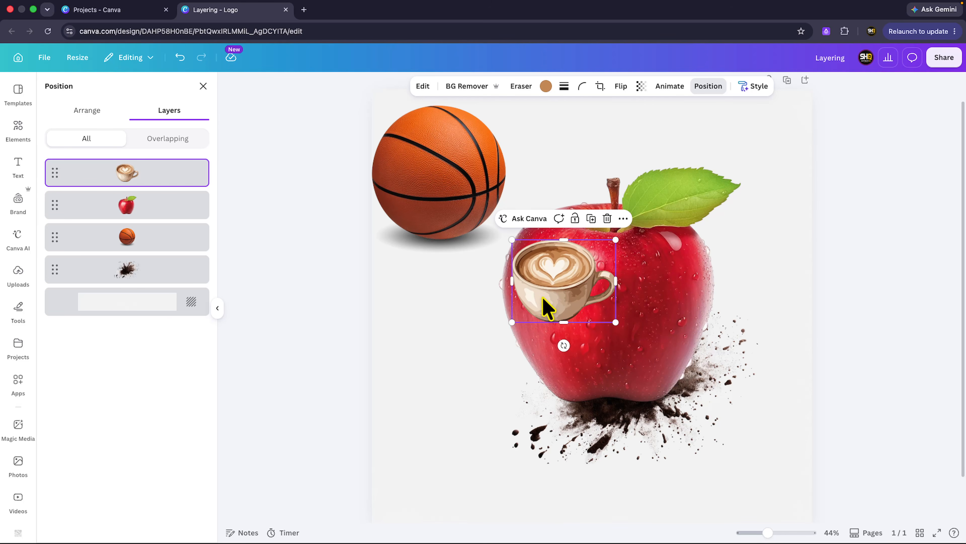
pyautogui.moveTo(616, 322); pyautogui.dragTo(710, 397)
pyautogui.moveTo(585, 330)
pyautogui.mouseDown()
pyautogui.moveTo(619, 335)
pyautogui.moveTo(595, 336)
pyautogui.mouseUp()
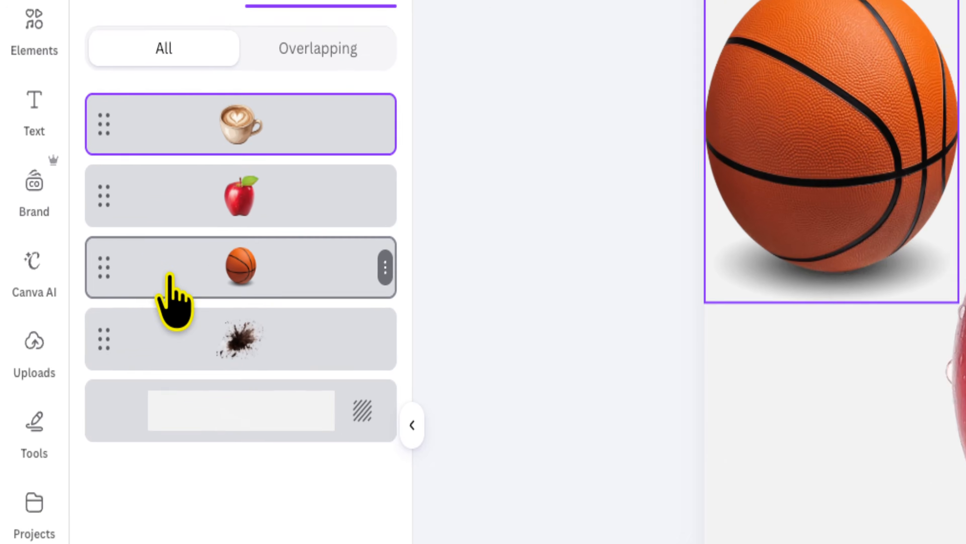
# Reorder the basketball layer so it sits between the coffee cup and the apple
pyautogui.moveTo(67, 233); pyautogui.dragTo(70, 200)
pyautogui.moveTo(149, 243); pyautogui.dragTo(135, 225)
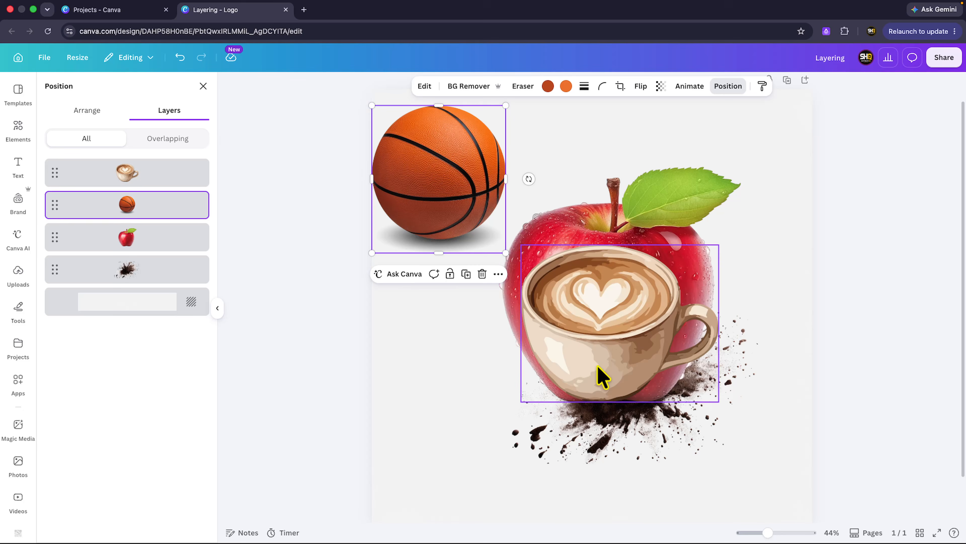
# Shift the coffee cup left so it overlaps the apple's lower-left edge, and hide the layers list
pyautogui.moveTo(598, 367); pyautogui.dragTo(544, 356)
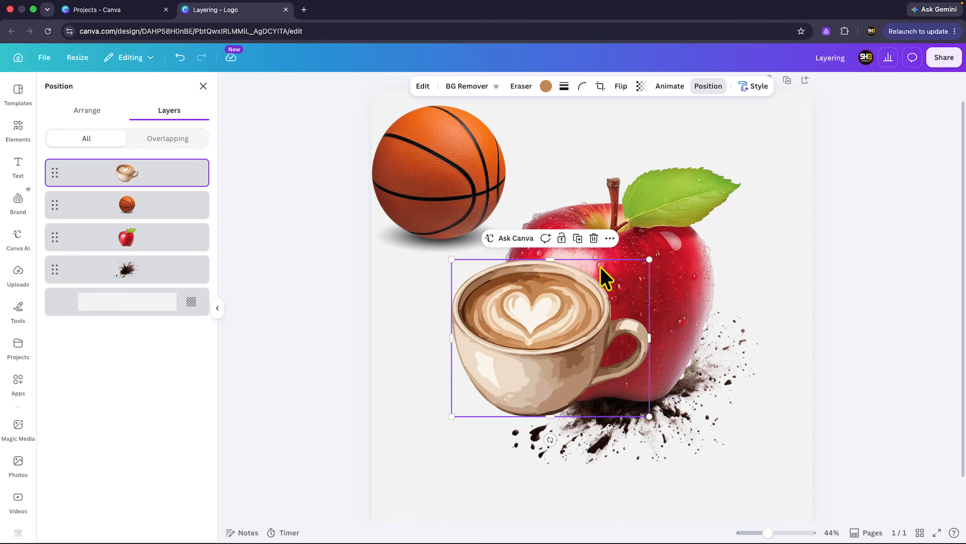
pyautogui.hotkey('alt', '1')
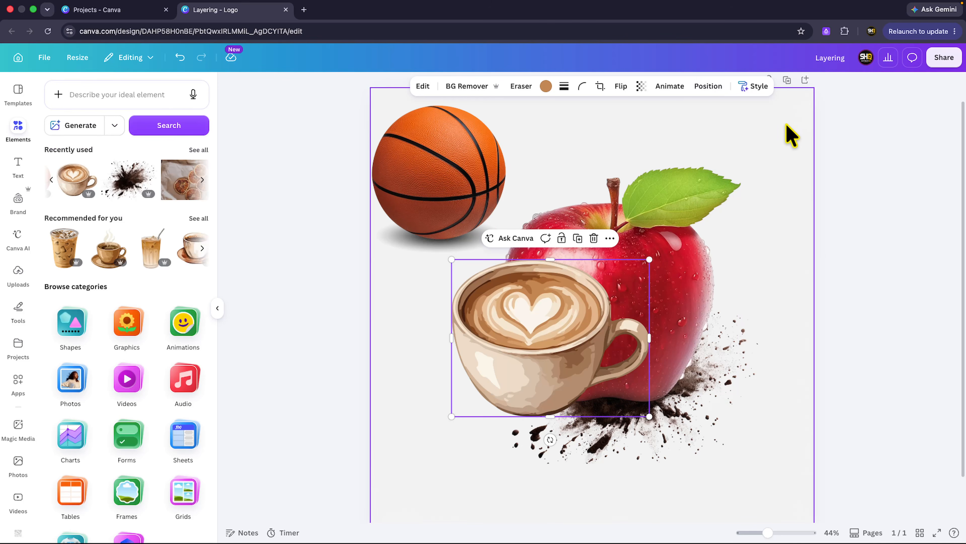